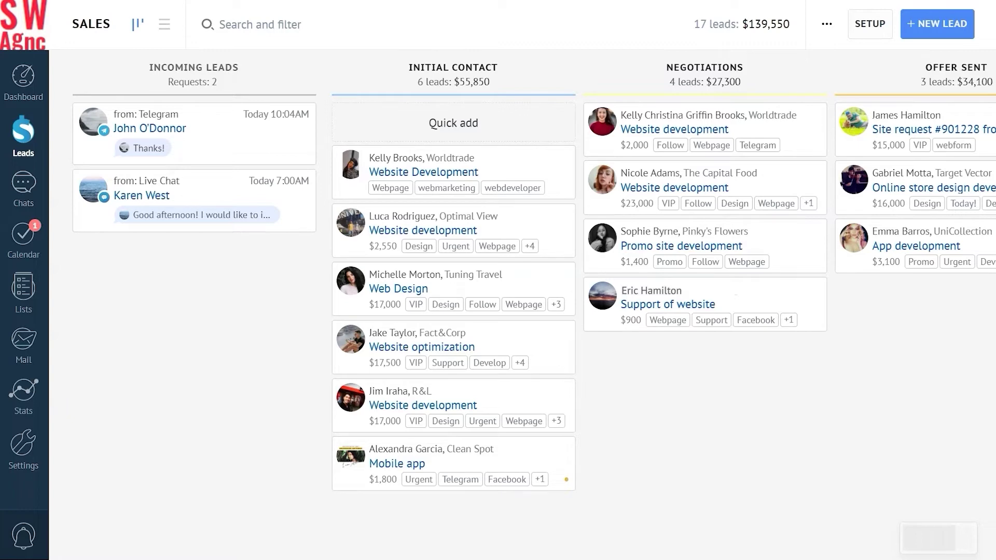
From the Support of website lead, add a numeric 'Loyalty Card ID' custom lead field
{"action": "left_click", "coordinate": [684, 301]}
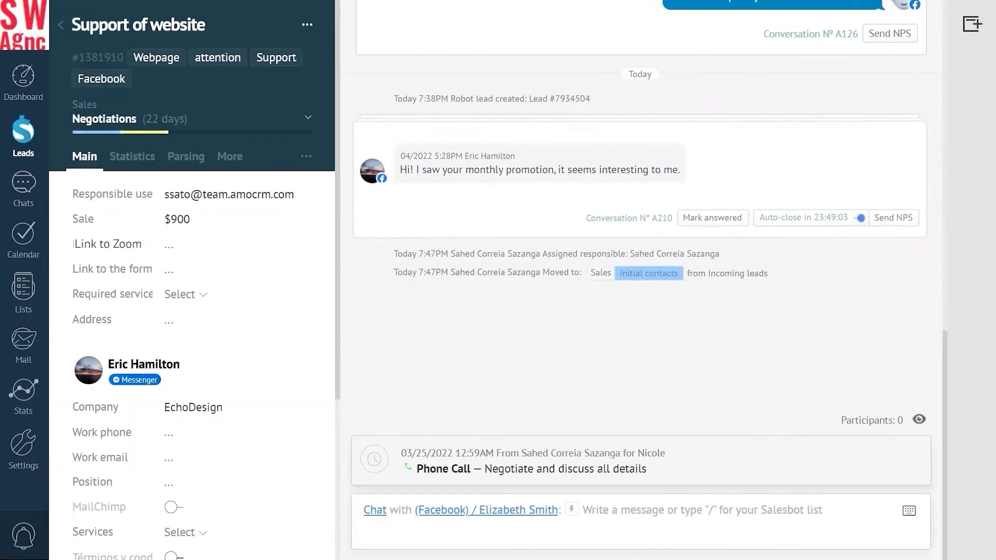
{"action": "left_click", "coordinate": [306, 156]}
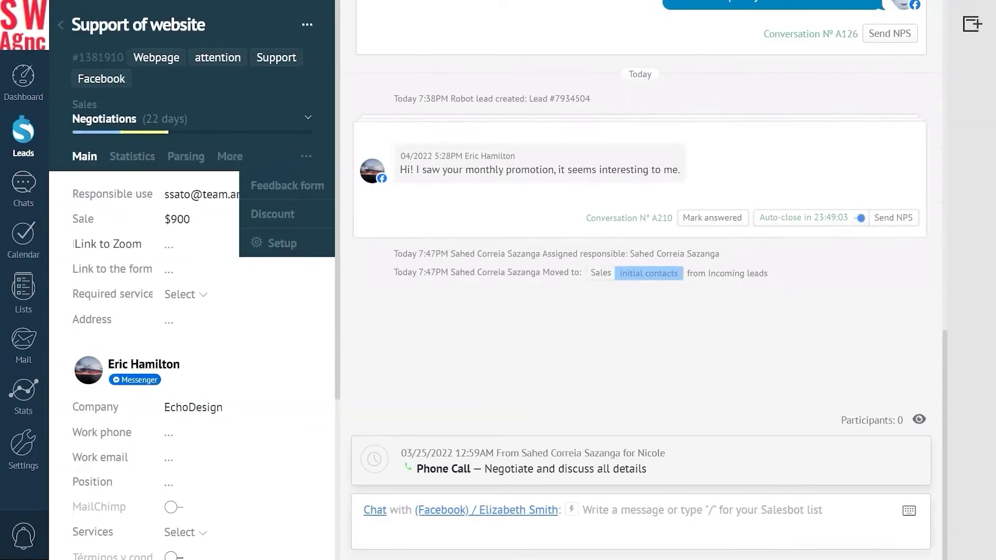
{"action": "left_click", "coordinate": [280, 242]}
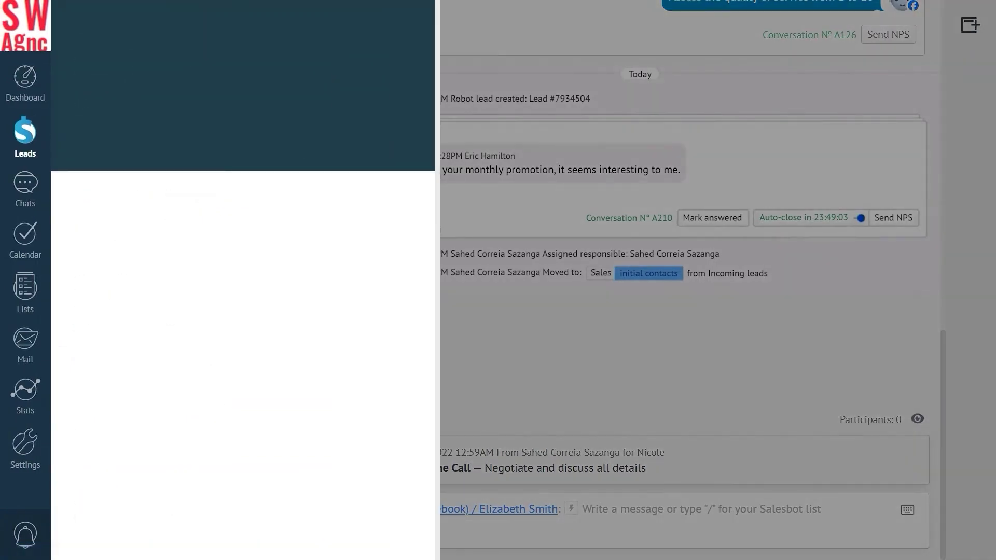
{"action": "left_click", "coordinate": [112, 393]}
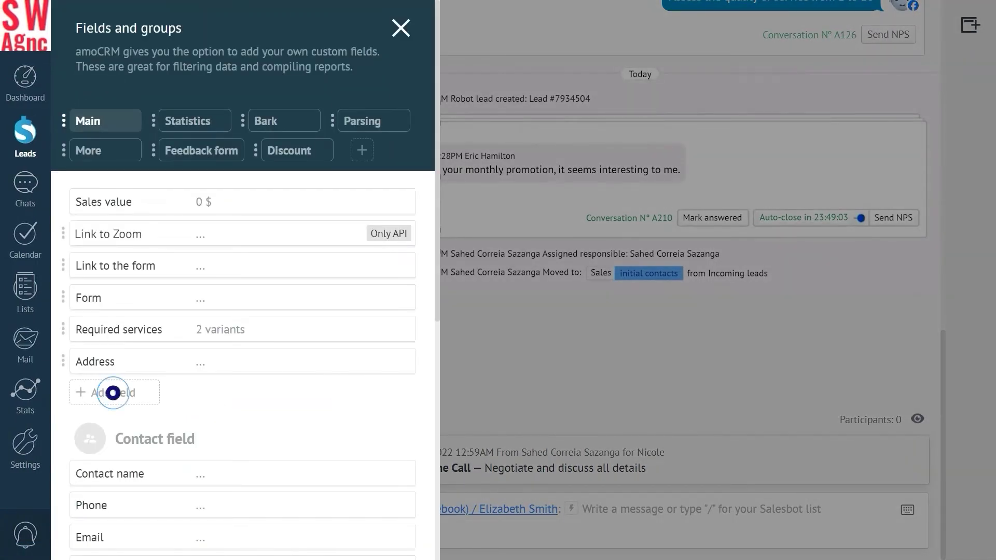
{"action": "type", "text": "Loyalty Card ID"}
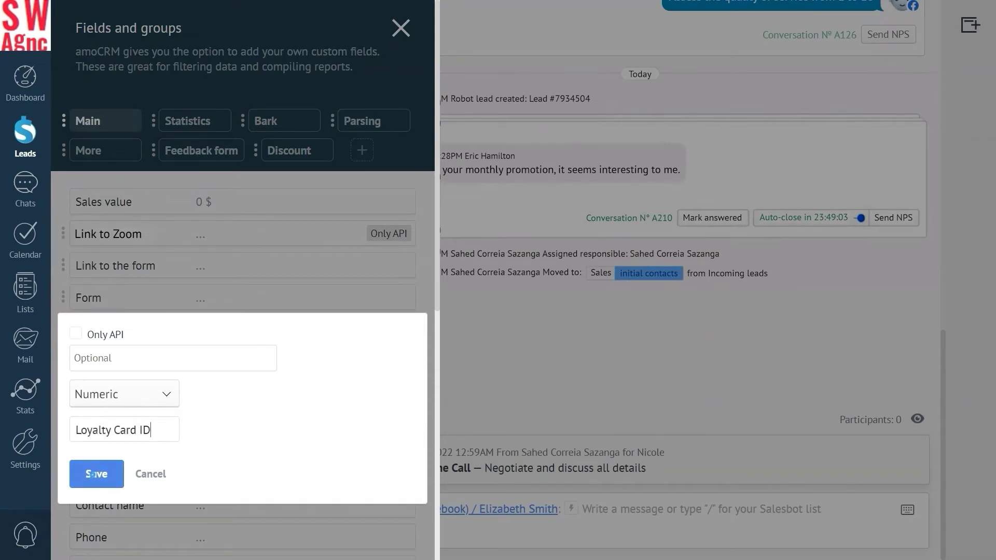
{"action": "left_click", "coordinate": [92, 474]}
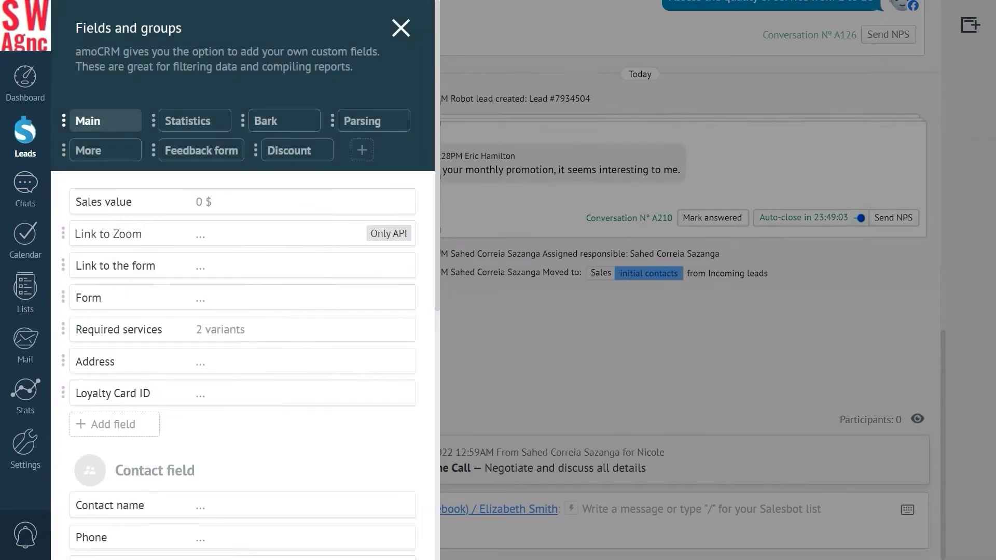
{"action": "left_click", "coordinate": [401, 28]}
{"action": "left_click", "coordinate": [169, 345]}
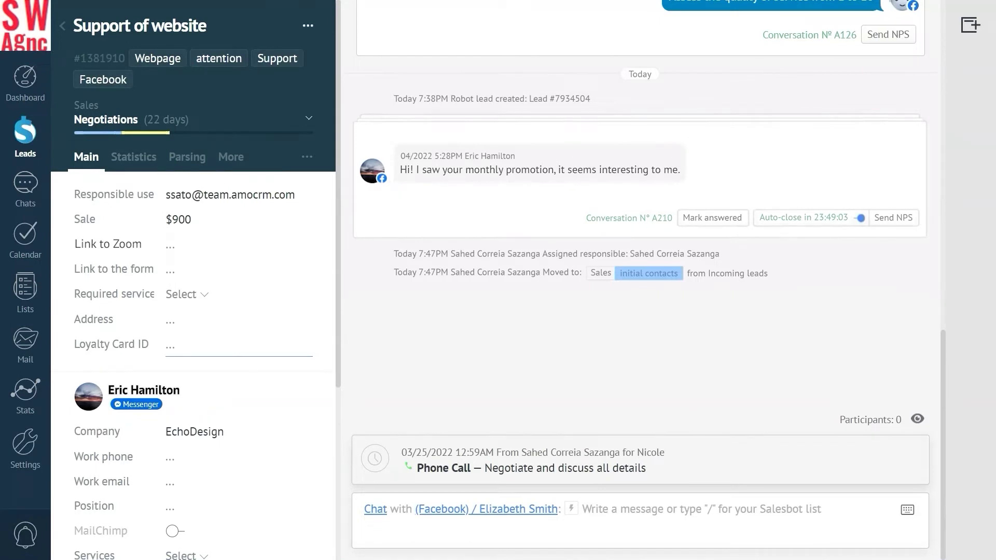
Save the lead's loyalty card number in Loyalty Card ID, then return to the Sales pipeline board
{"action": "type", "text": "119045"}
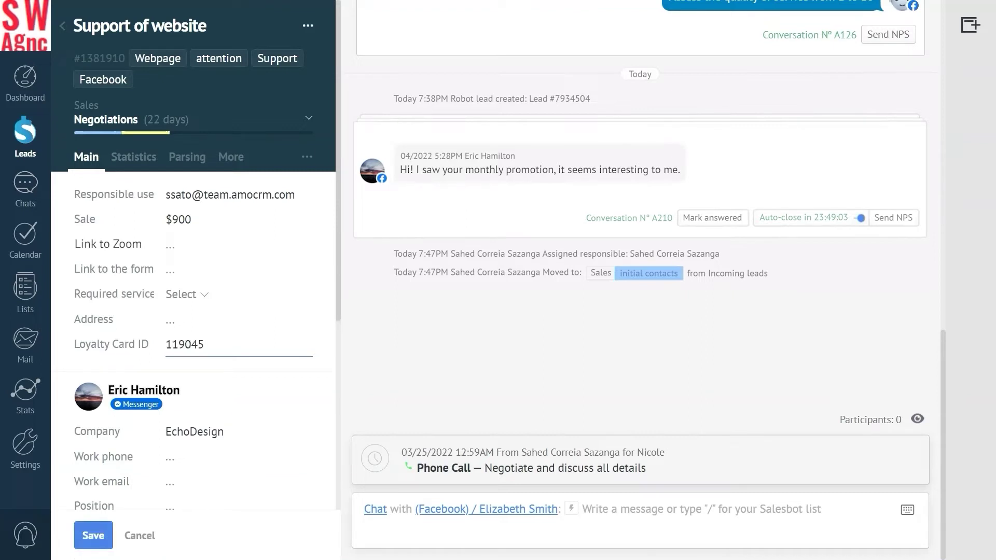
{"action": "key", "text": "Return"}
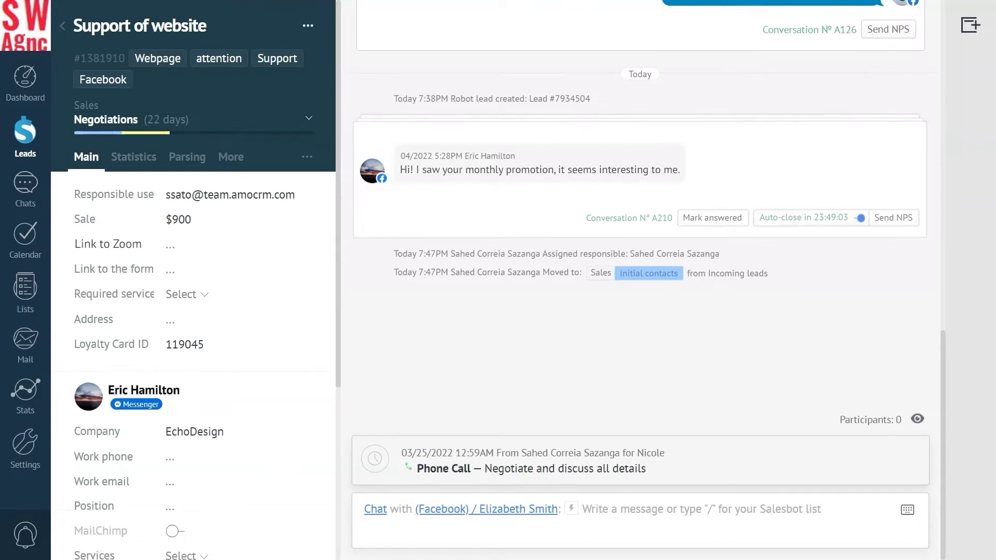
{"action": "left_click", "coordinate": [25, 130]}
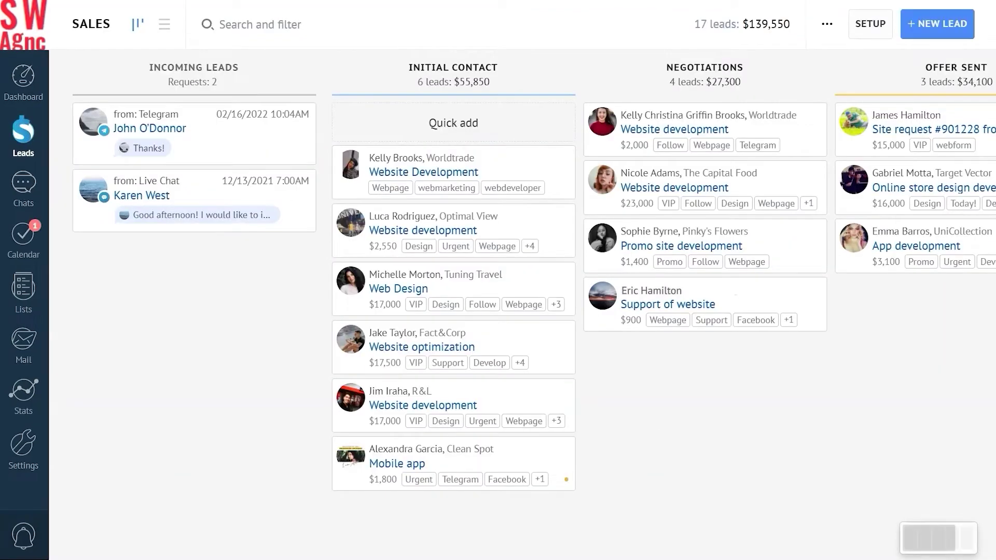
Add Loyalty card ID as an enabled matching field in the duplicate control rules and save
{"action": "left_click", "coordinate": [869, 24]}
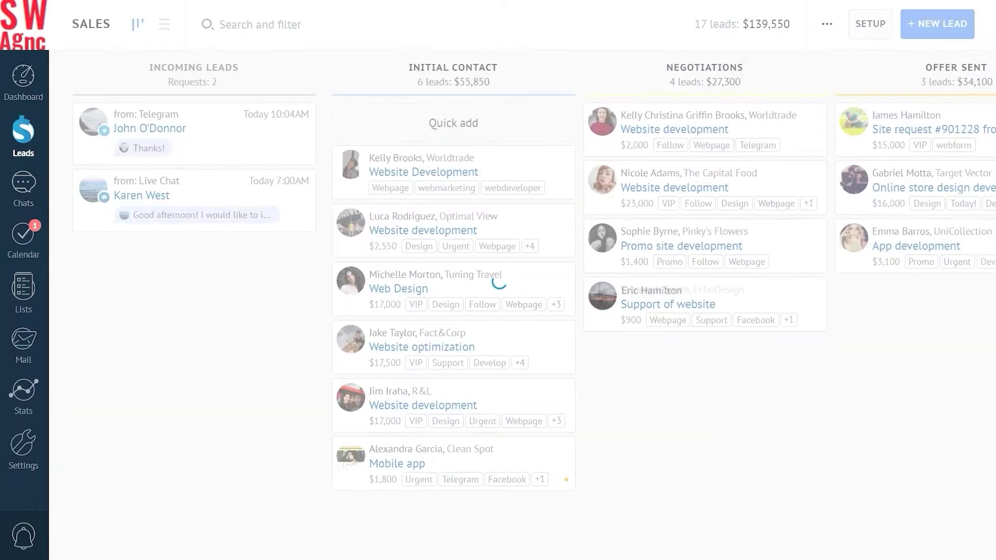
{"action": "left_click", "coordinate": [109, 233]}
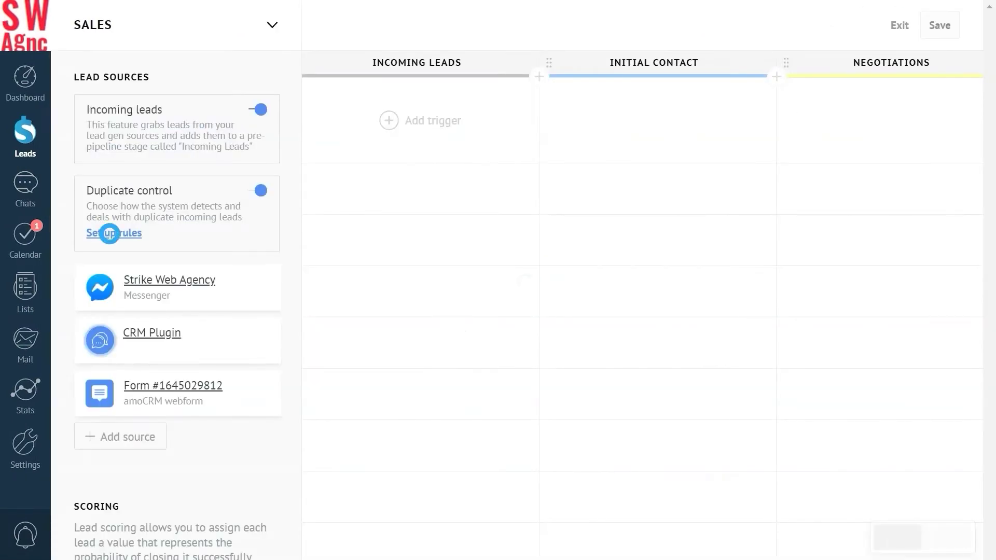
{"action": "left_click", "coordinate": [385, 54]}
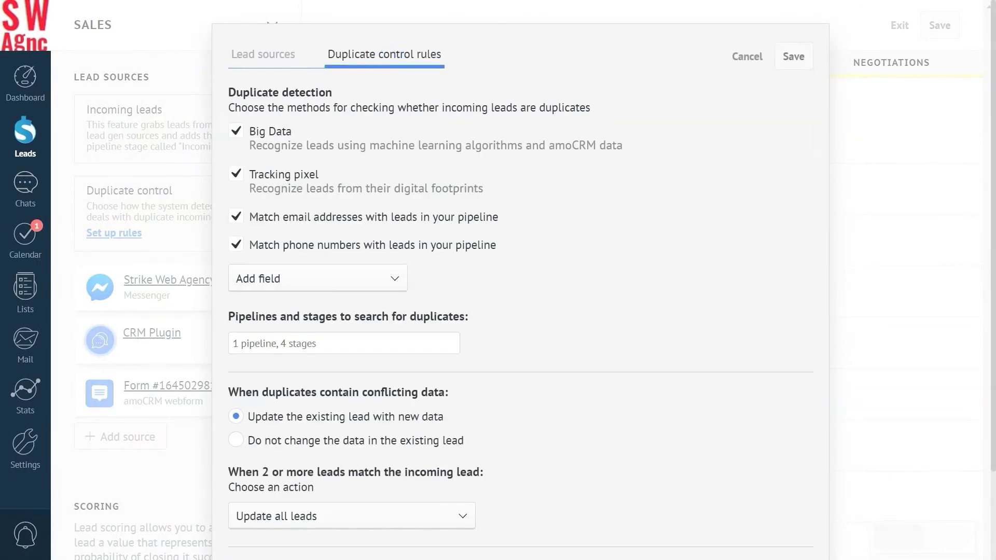
{"action": "left_click", "coordinate": [260, 279]}
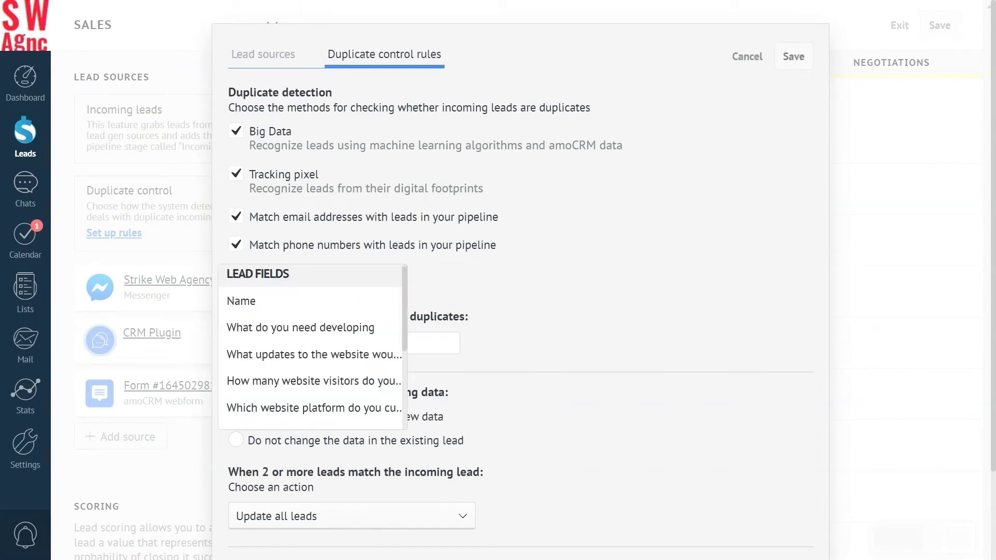
{"action": "scroll", "coordinate": [311, 363], "scroll_direction": "down", "scroll_amount": 5}
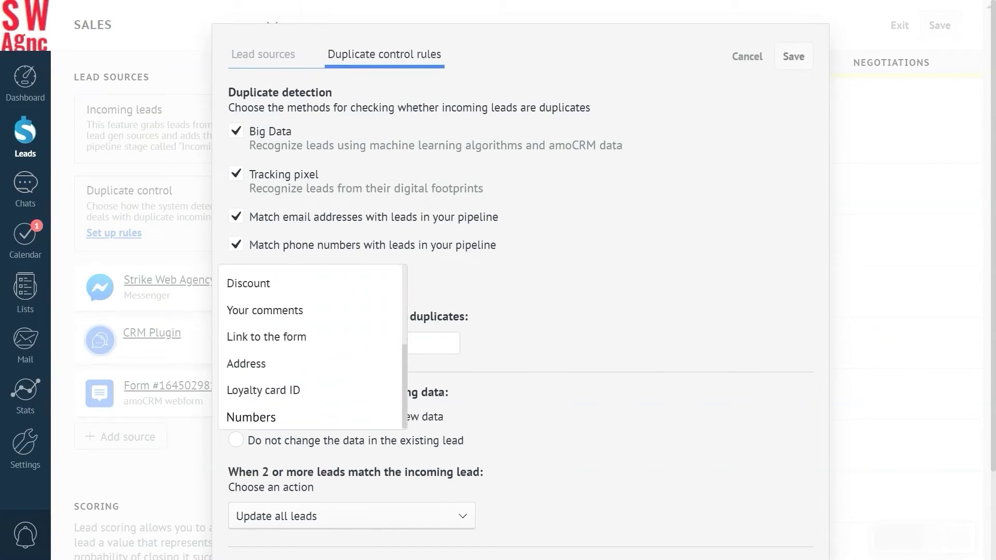
{"action": "left_click", "coordinate": [263, 390]}
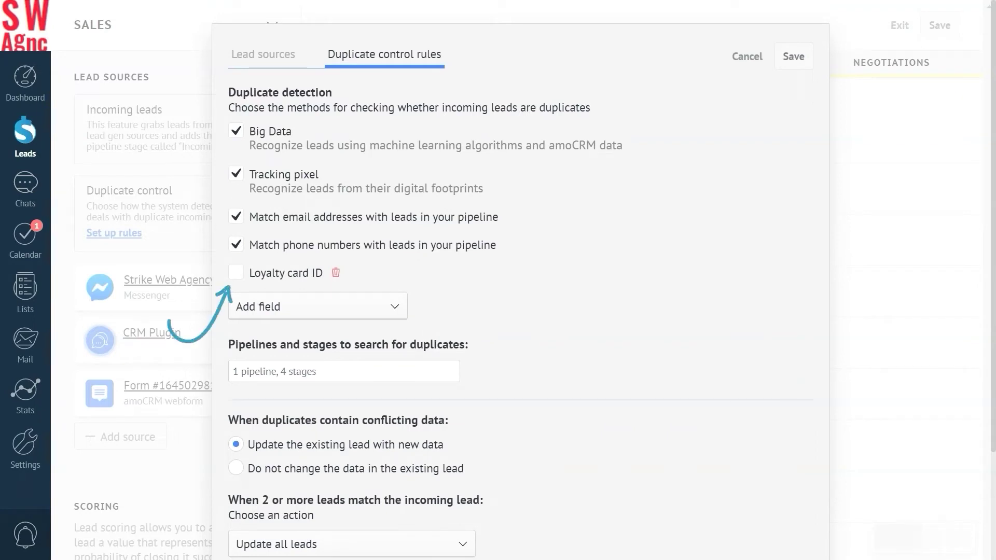
{"action": "left_click", "coordinate": [236, 272]}
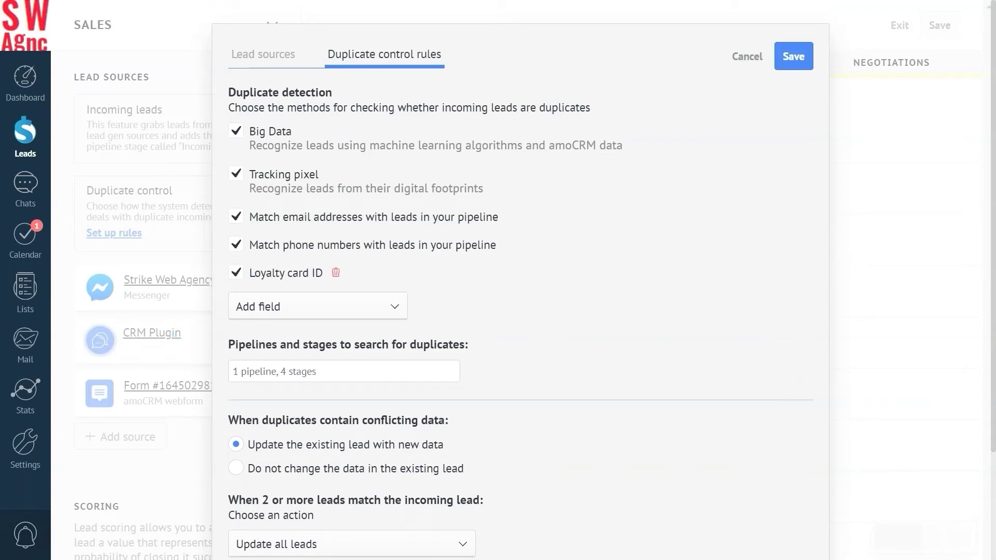
{"action": "left_click", "coordinate": [793, 56]}
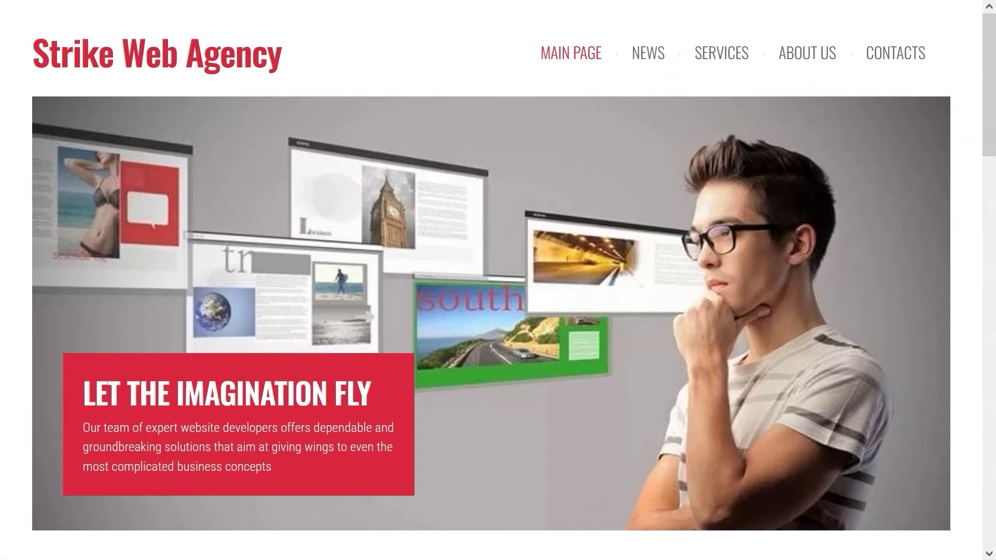
Open the website's contact form and enter the contact's full name and phone number
{"action": "scroll", "coordinate": [498, 280], "scroll_direction": "down", "scroll_amount": 15}
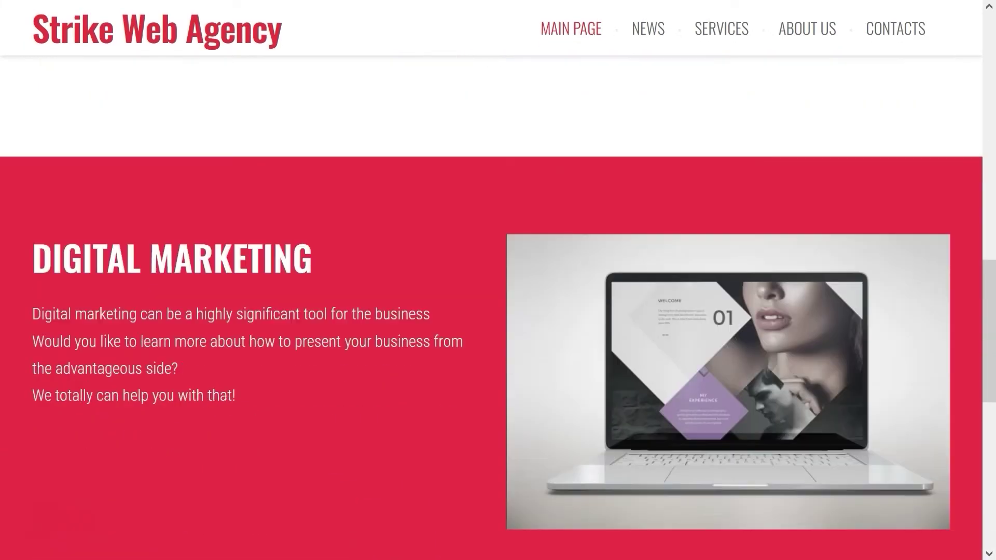
{"action": "scroll", "coordinate": [498, 280], "scroll_direction": "down", "scroll_amount": 10}
{"action": "left_click", "coordinate": [493, 530]}
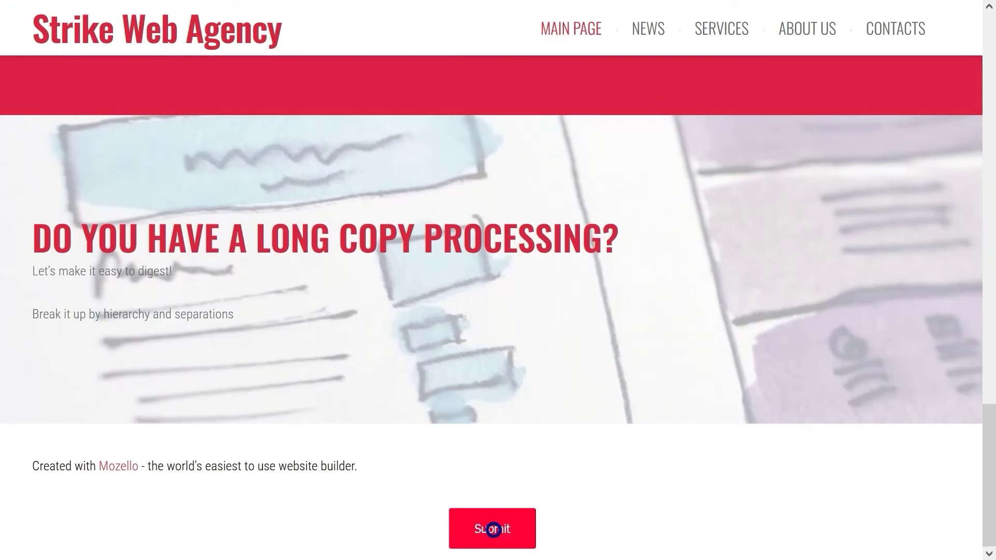
{"action": "left_click", "coordinate": [332, 125]}
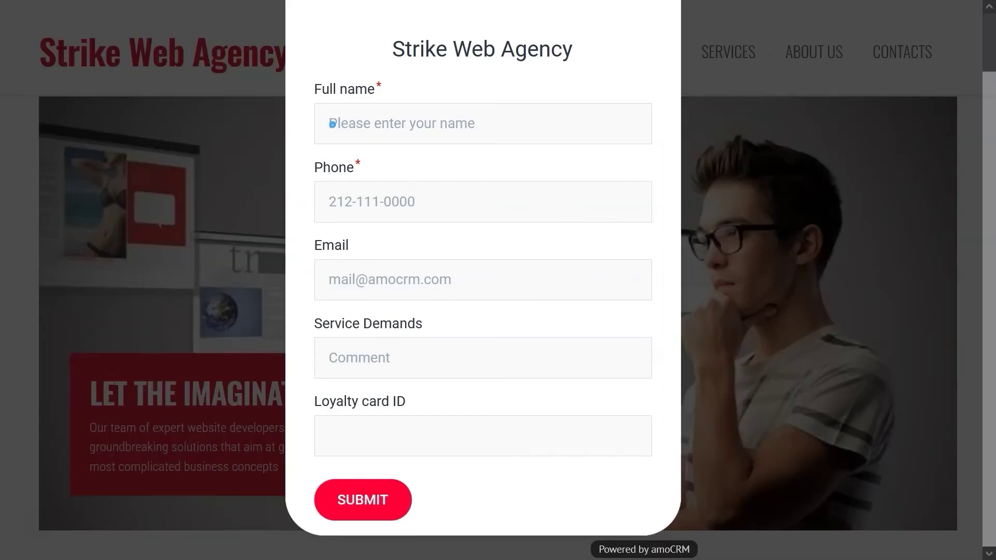
{"action": "left_click", "coordinate": [334, 200]}
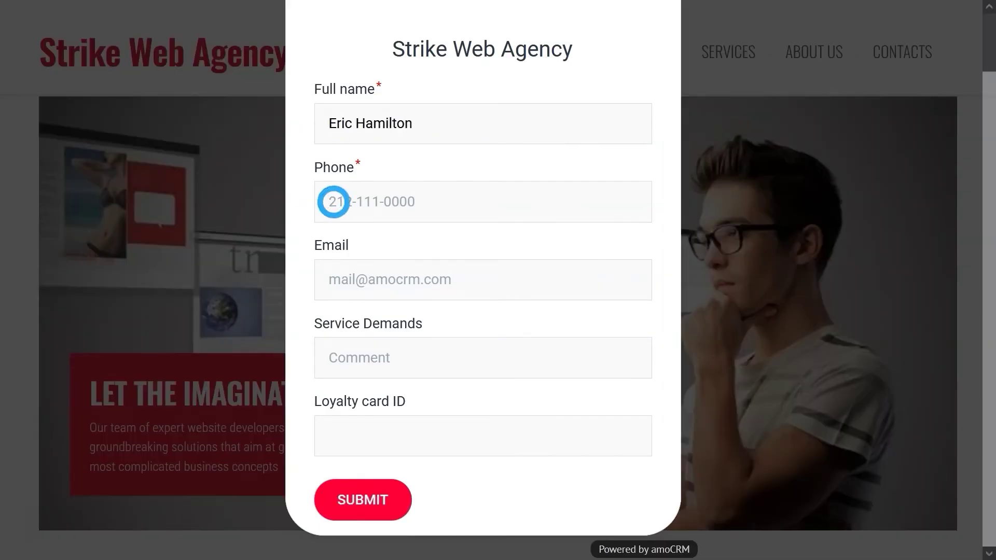
Fill in the contact's e-mail, 'Web development' service demand and the same loyalty card ID, then submit
{"action": "left_click", "coordinate": [334, 280]}
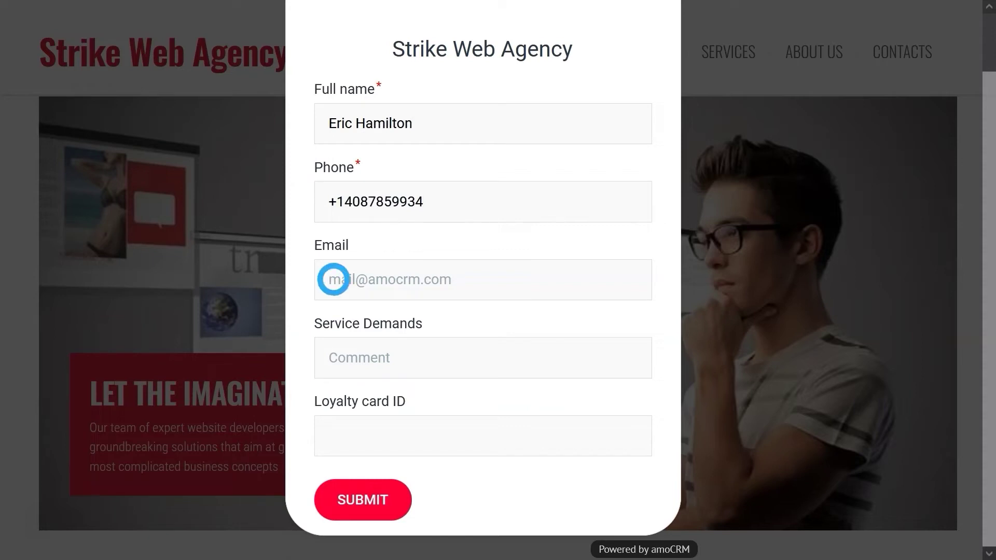
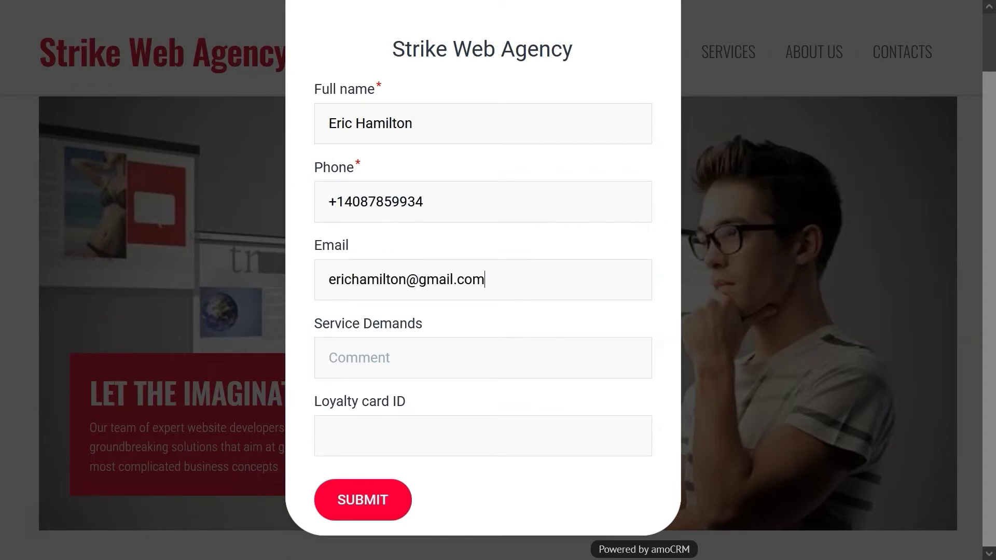
{"action": "left_click", "coordinate": [338, 358]}
{"action": "type", "text": "Web development"}
{"action": "left_click", "coordinate": [338, 433]}
{"action": "type", "text": "119045"}
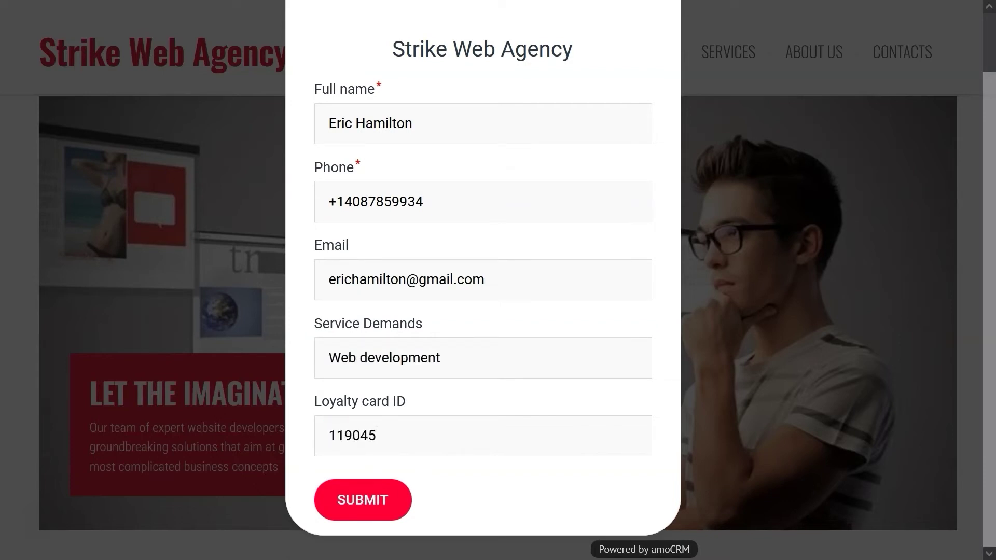
{"action": "left_click", "coordinate": [361, 500]}
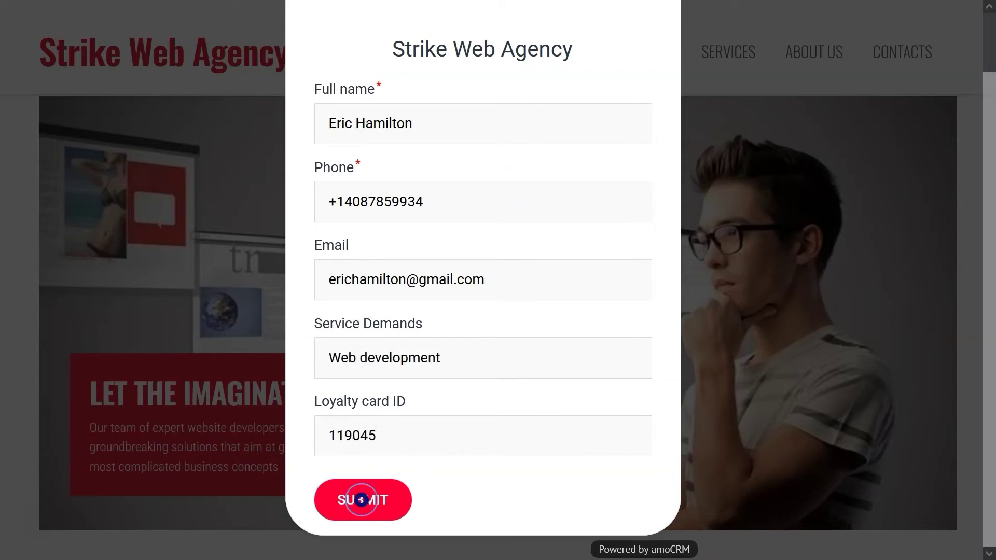